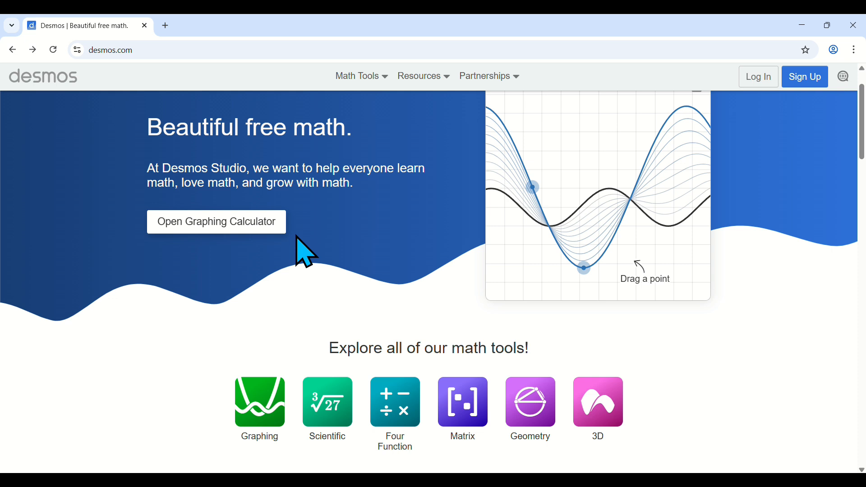
Open the graphing calculator with its on-screen keypad and graph the expression x^2 + 1.
left_click(279, 229)
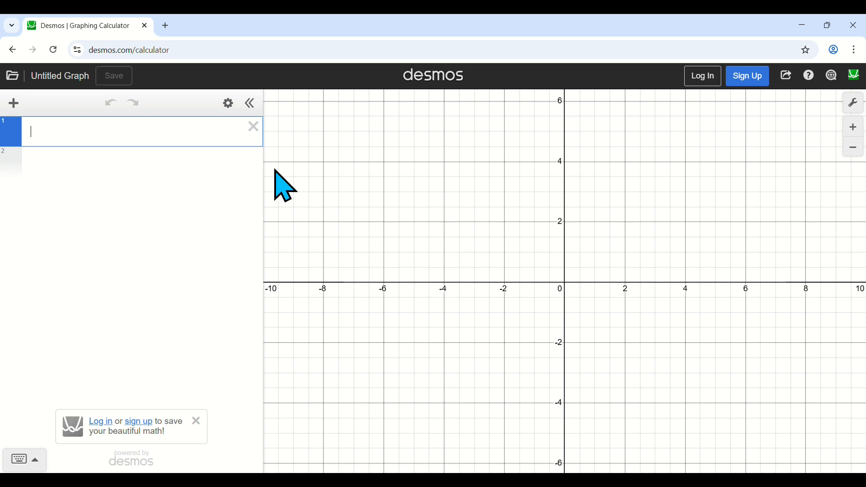
left_click(36, 462)
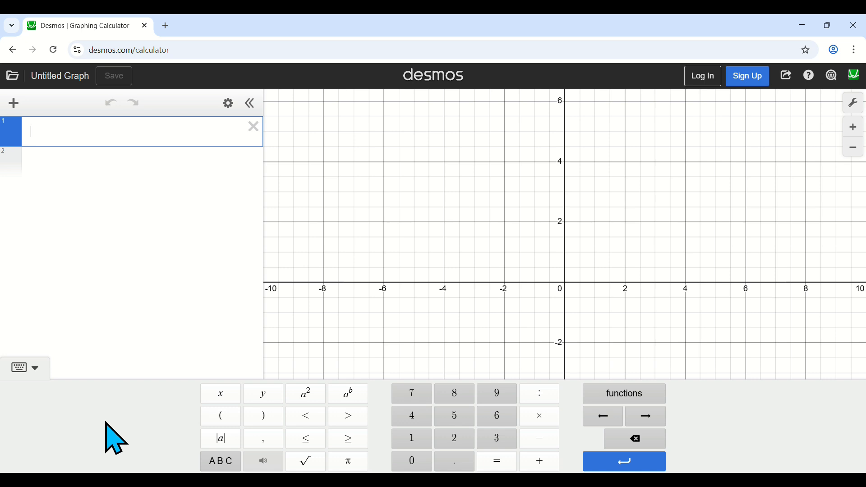
left_click(217, 398)
left_click(306, 397)
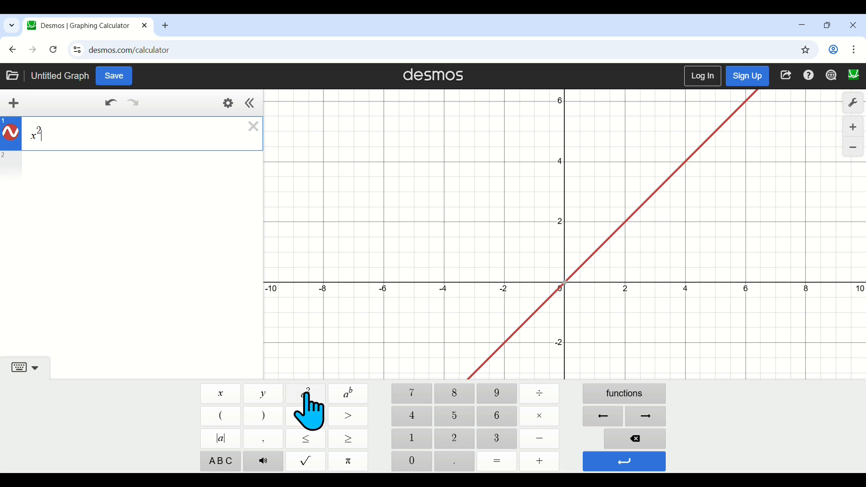
left_click(554, 464)
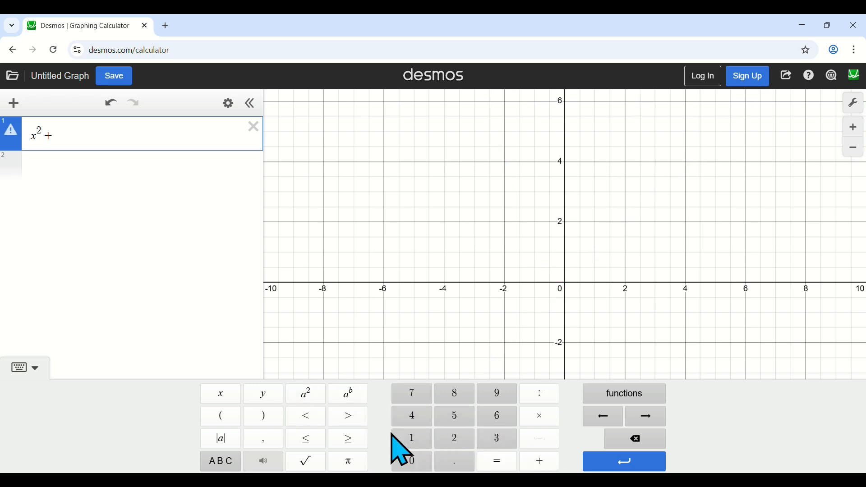
left_click(403, 438)
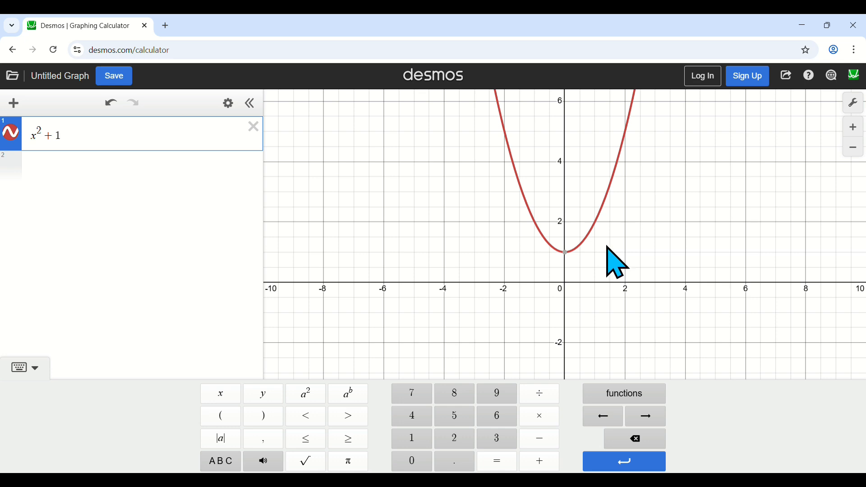
Export the parabola's vertex to the expression list and show its coordinate label on the graph.
mouse_move(567, 255)
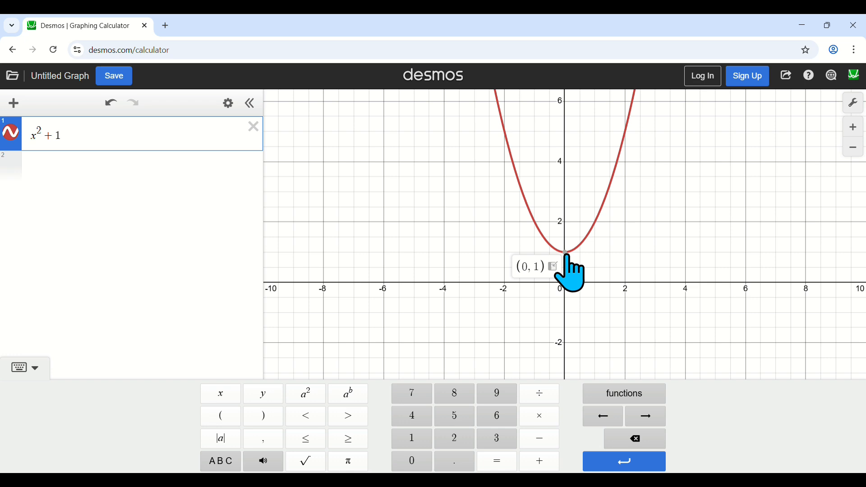
left_click(566, 253)
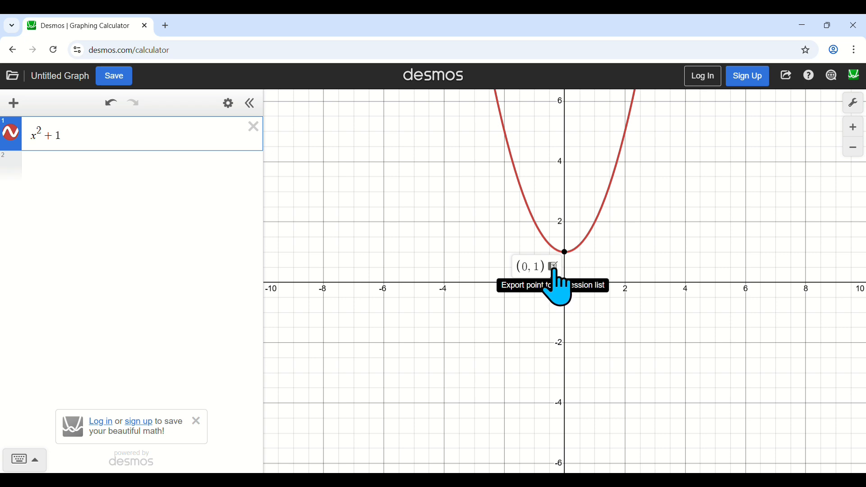
left_click(554, 266)
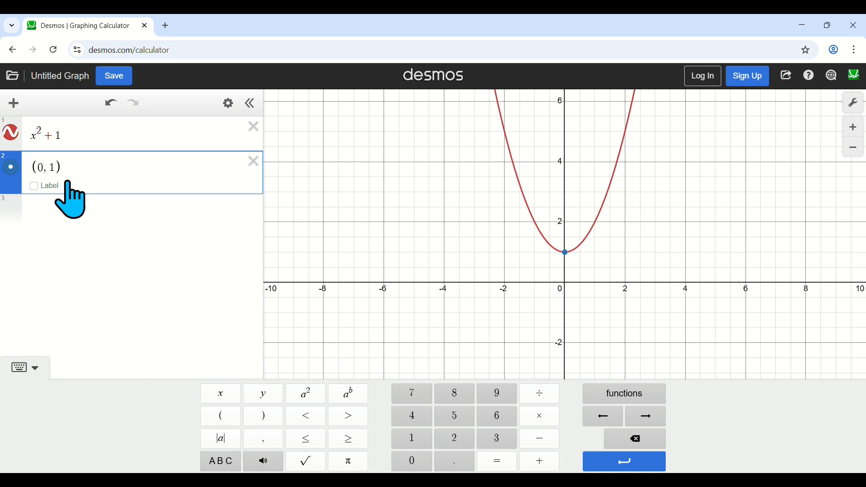
left_click(34, 186)
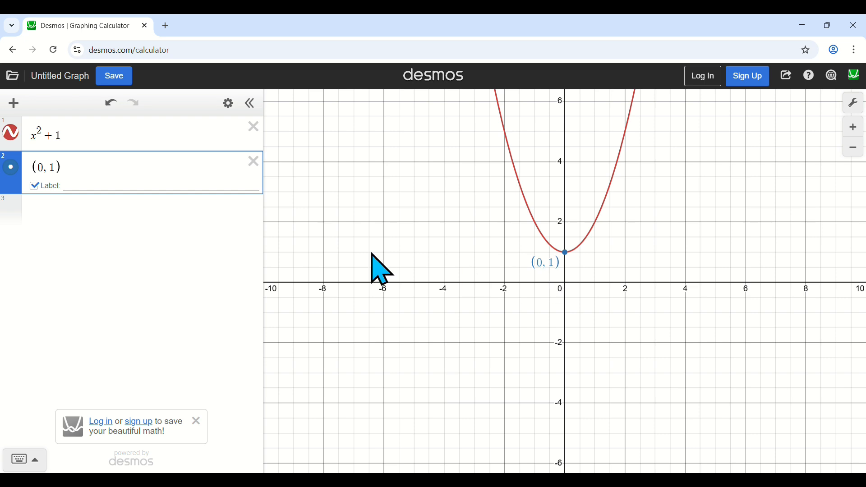
Name the exported vertex point A and enter A as a new expression below it to evaluate the point.
left_click(35, 169)
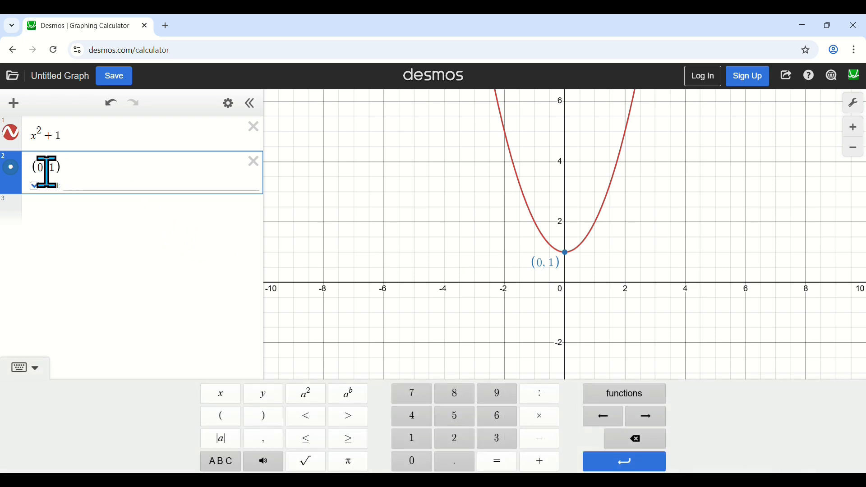
type("A=")
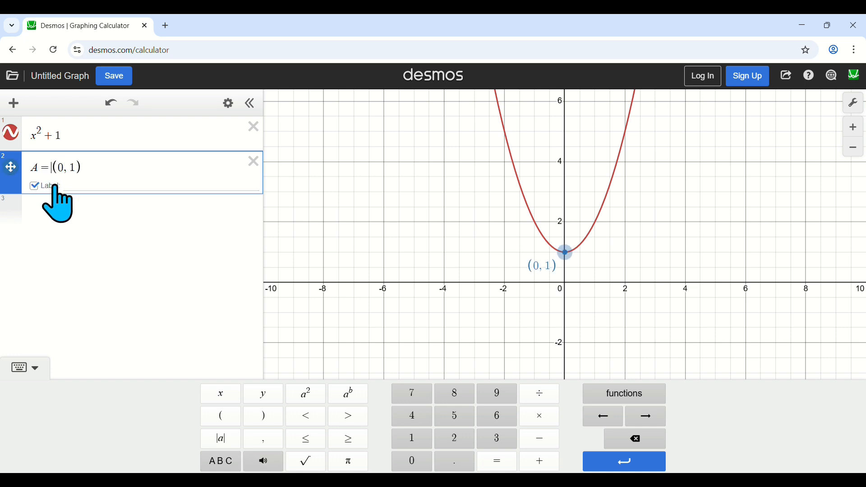
left_click(87, 167)
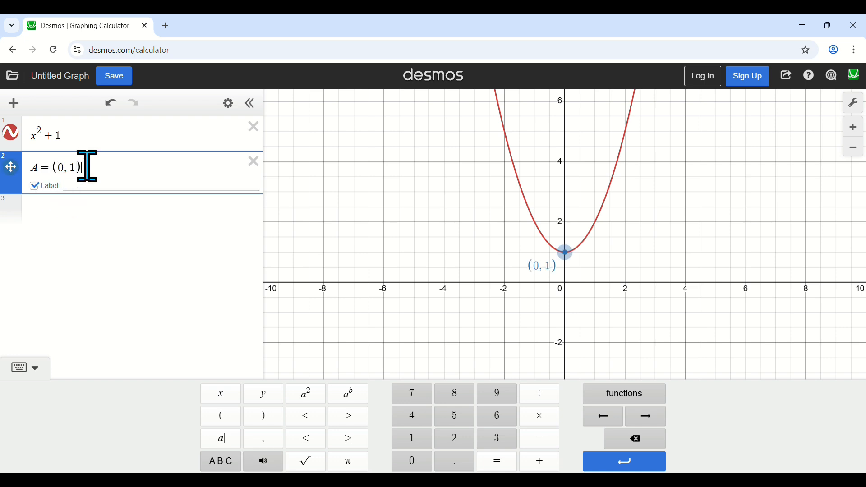
key("Return")
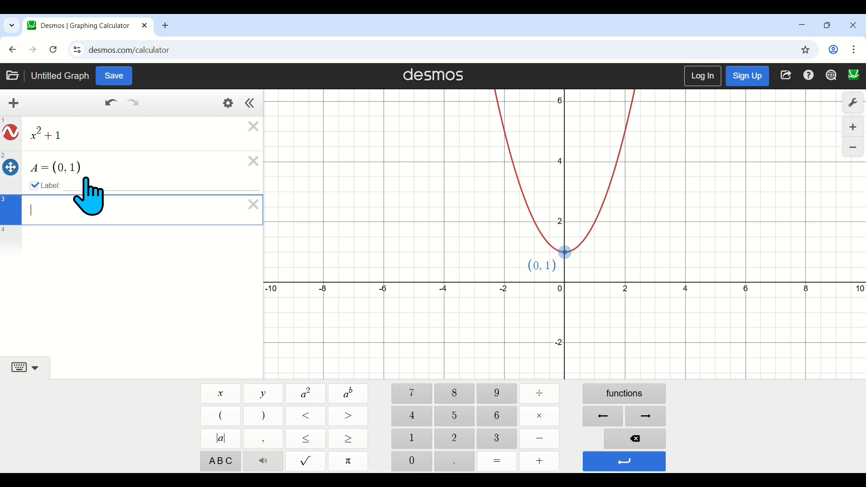
type("A")
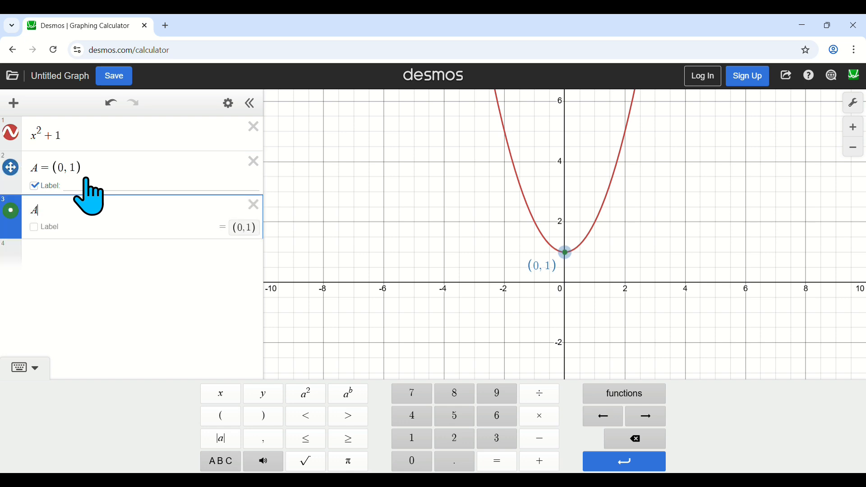
Graph the line 6x + 8 as a new expression below A.
left_click(246, 244)
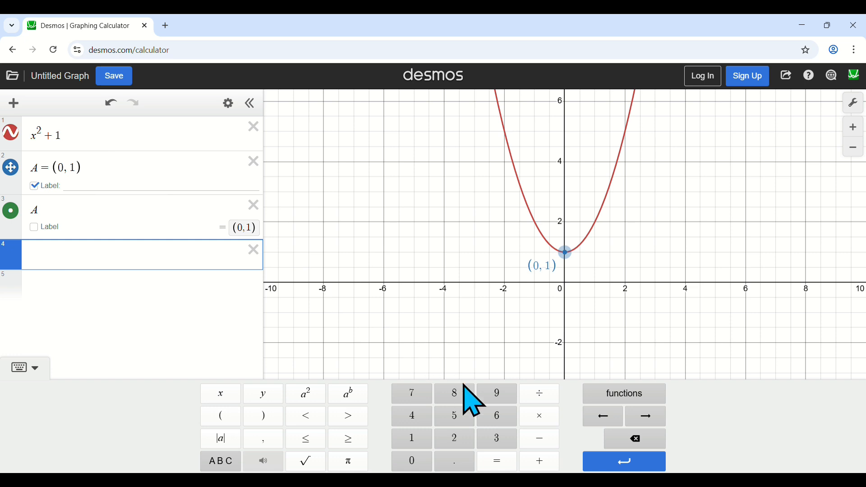
left_click(497, 418)
left_click(228, 394)
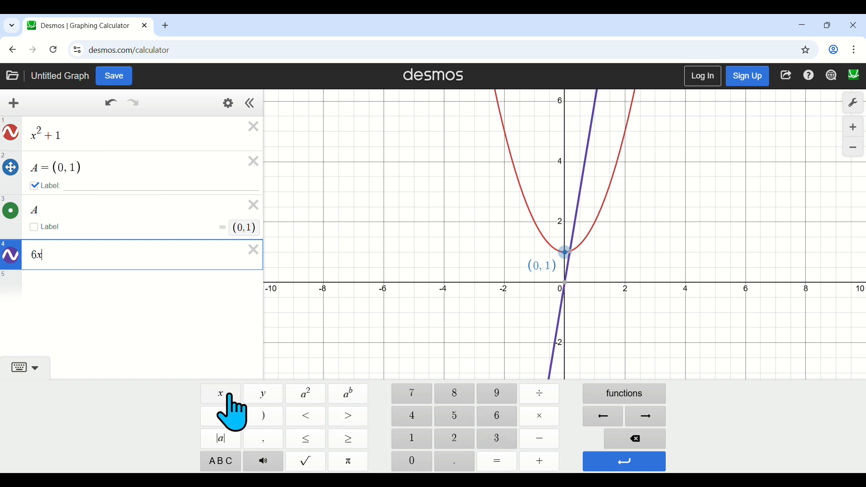
left_click(543, 463)
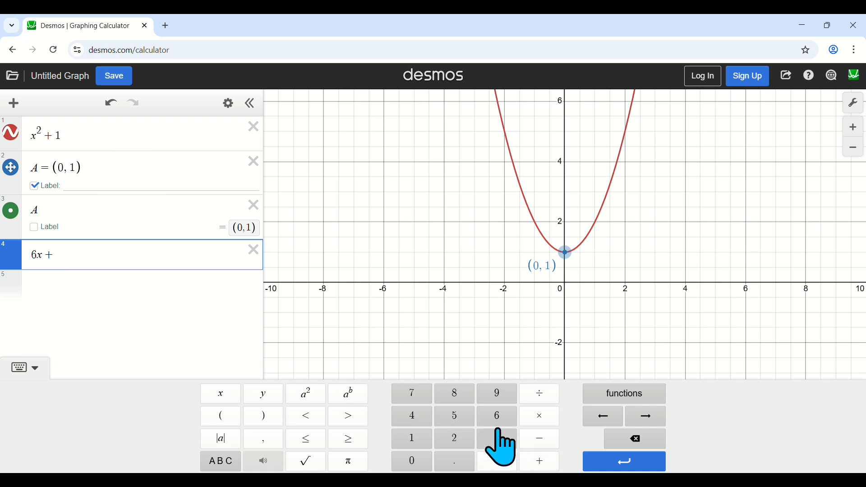
left_click(462, 396)
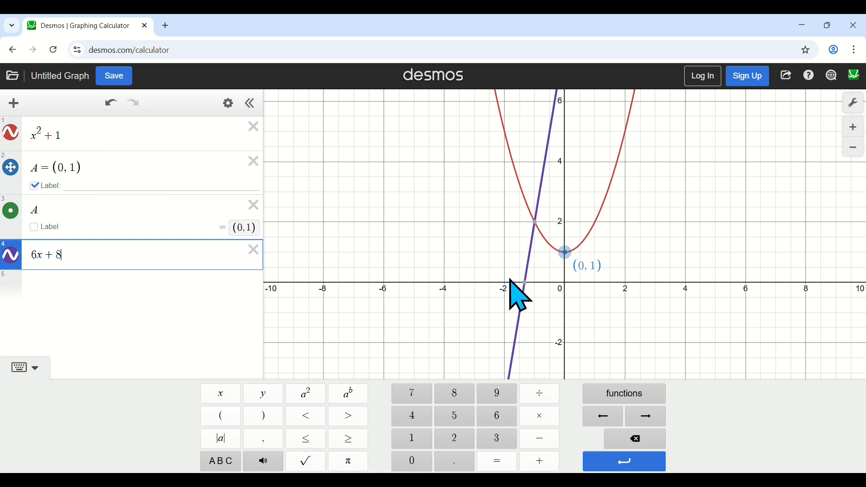
Export the line's x-intercept to the expression list as a labelled point named B.
left_click(525, 284)
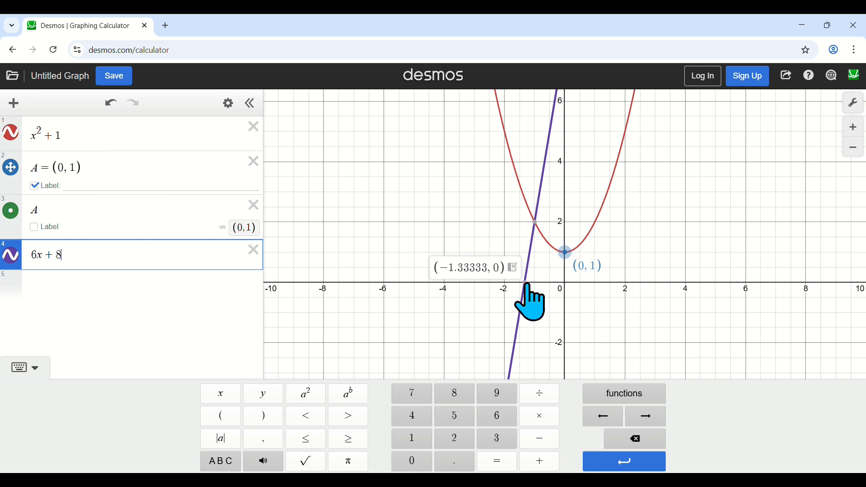
left_click(526, 283)
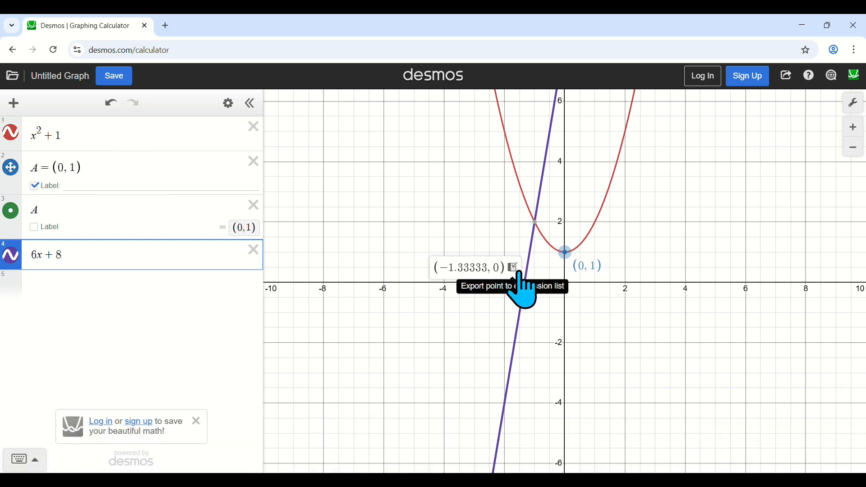
left_click(517, 269)
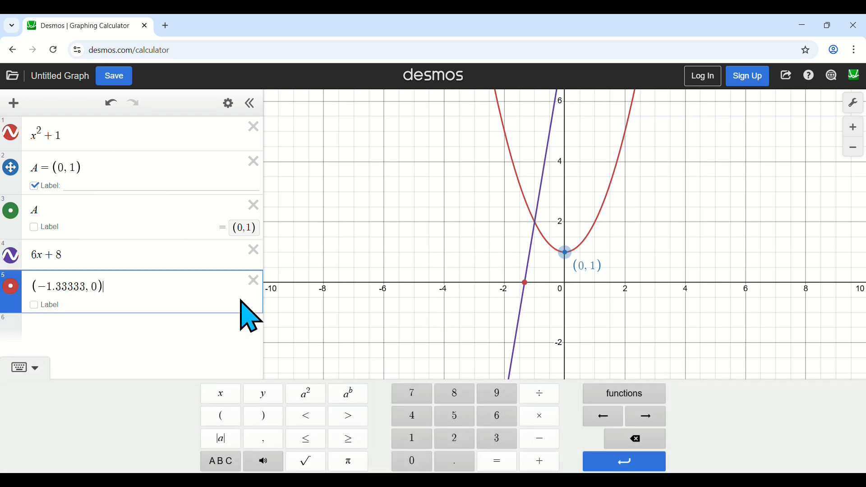
left_click(33, 305)
left_click(31, 291)
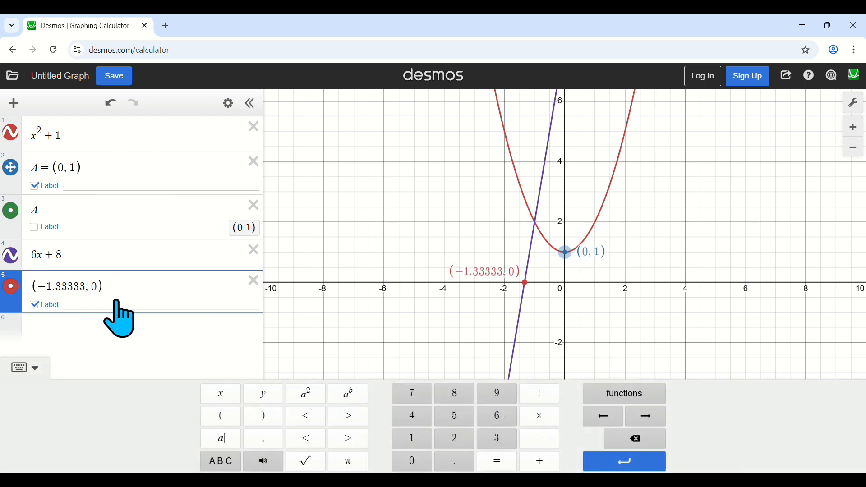
type("B=")
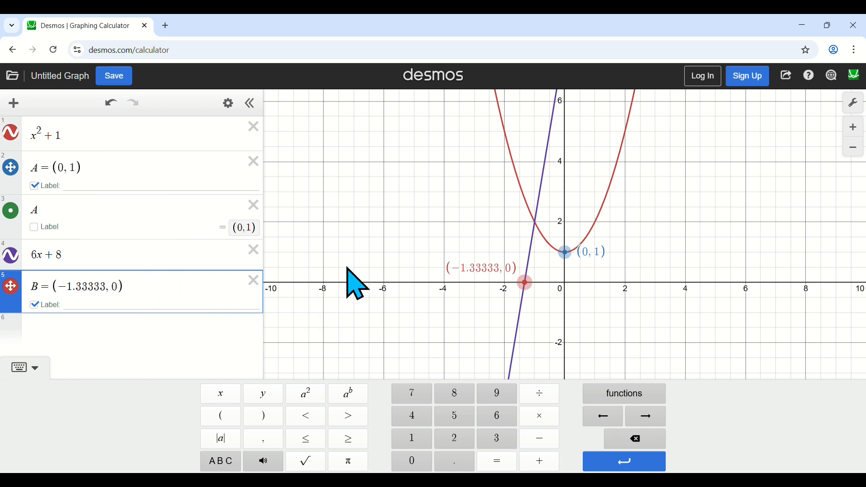
Export the intersection of the line and the parabola near x = -1 to the expression list as a labelled point named C.
left_click(534, 234)
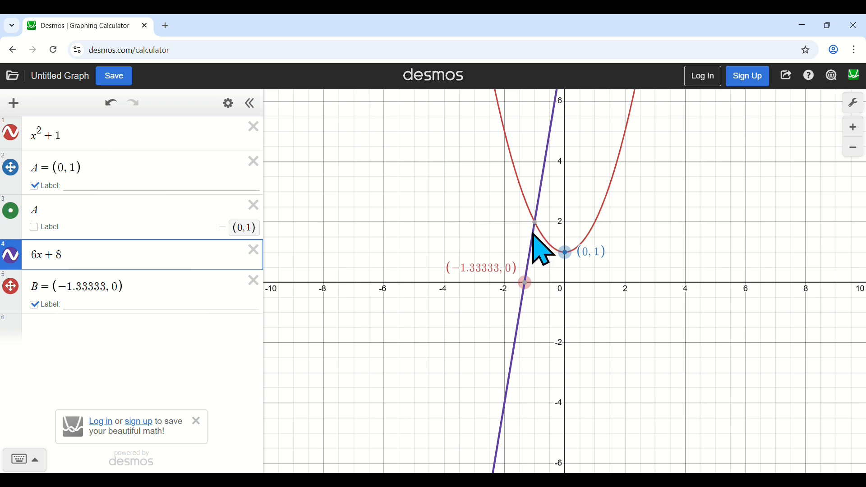
left_click(536, 230)
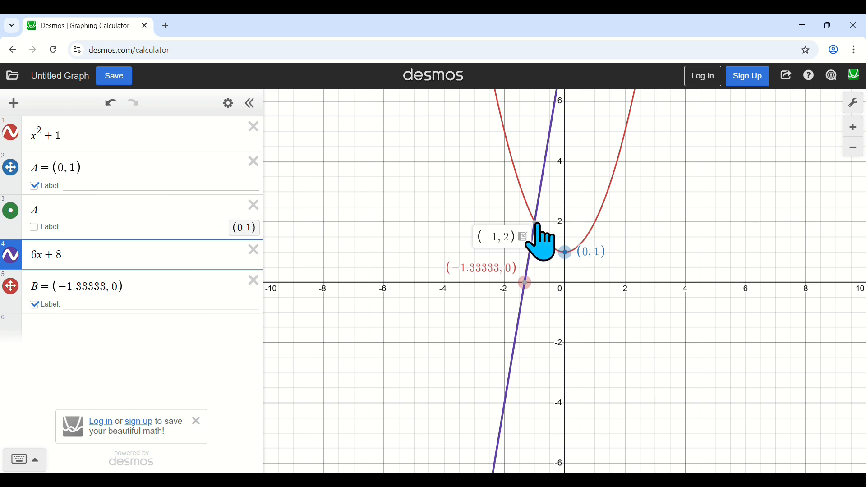
left_click(536, 223)
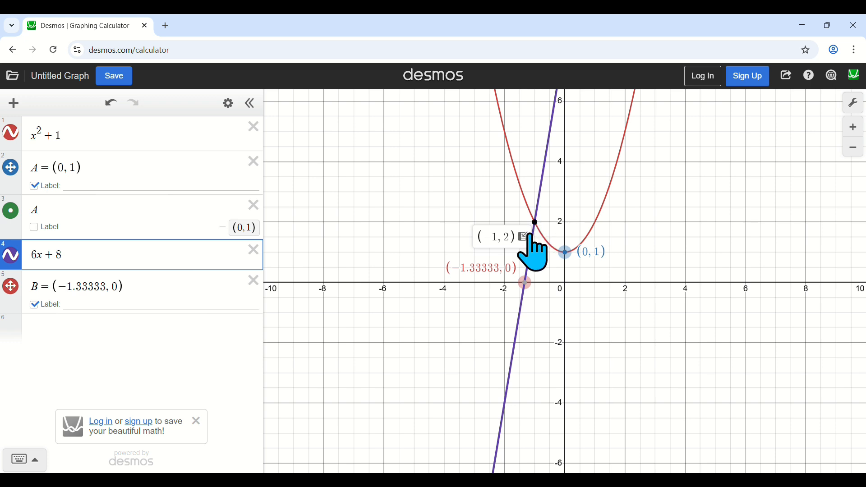
left_click(524, 236)
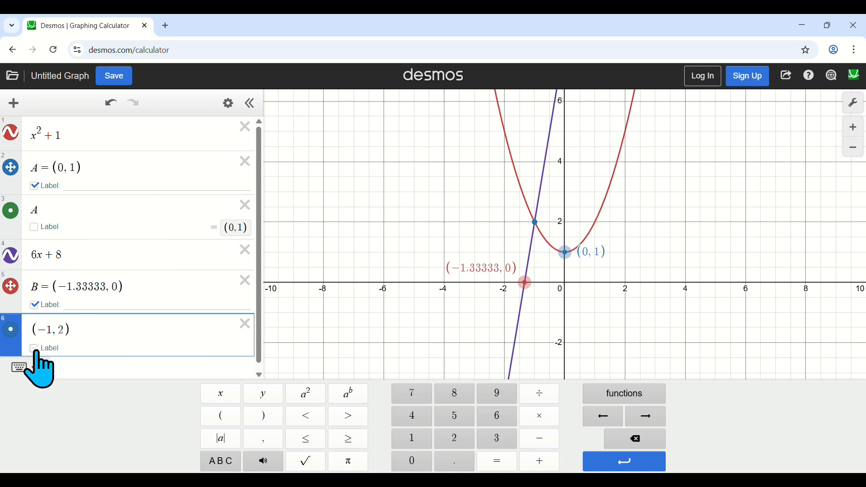
left_click(27, 368)
left_click(34, 333)
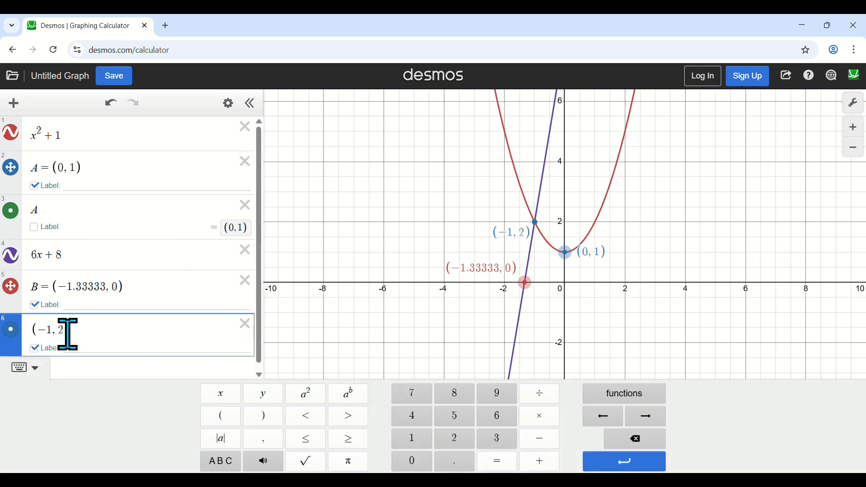
type("C=")
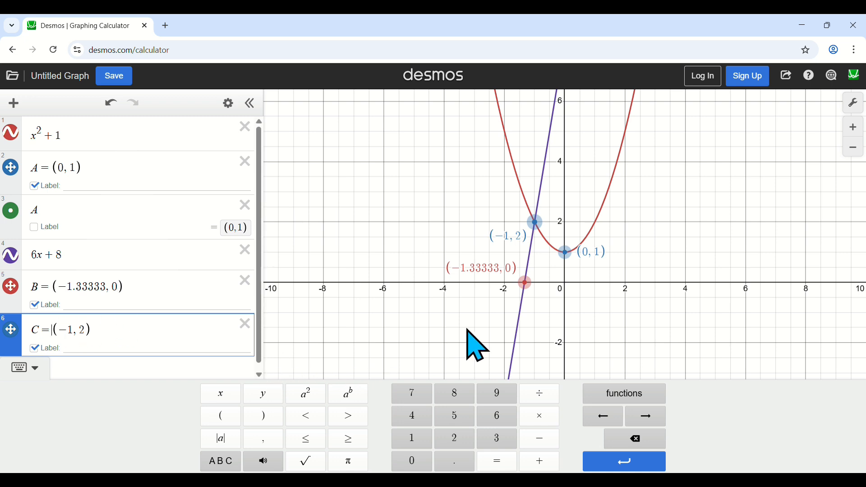
Trace along the line 6x + 8 below the x-axis to read the coordinates of points on it, down to x = -2.
left_click(518, 322)
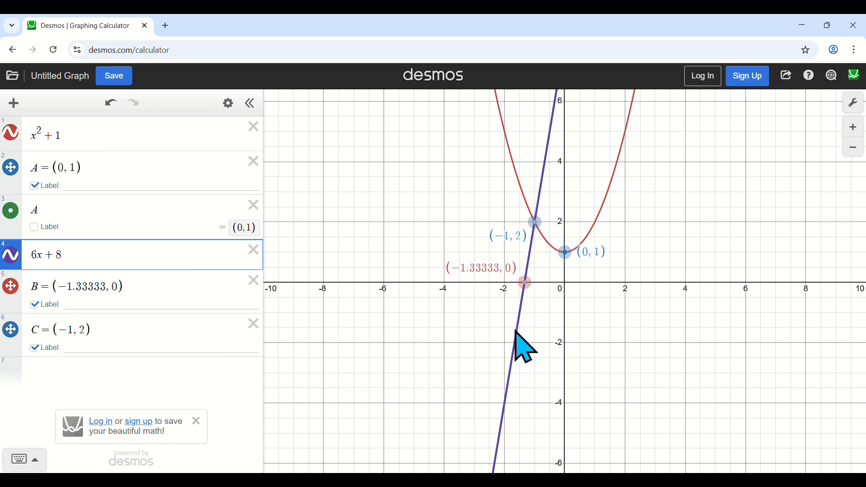
left_click(516, 331)
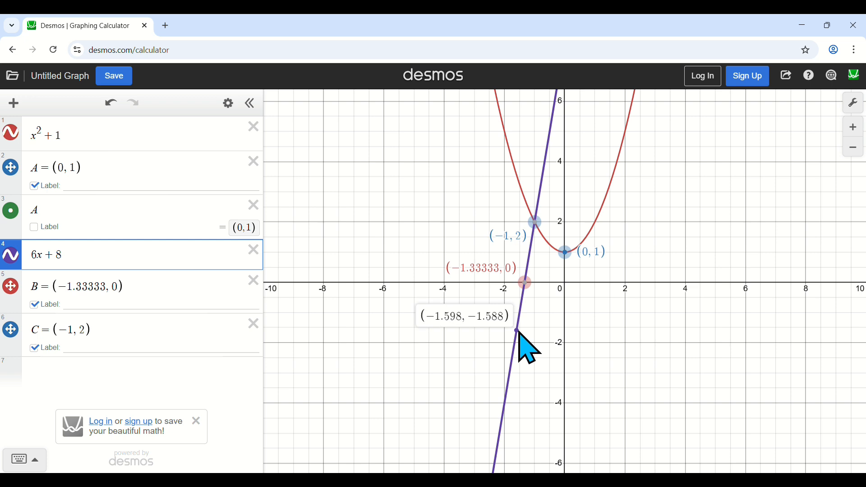
left_click_drag(519, 332, 517, 408)
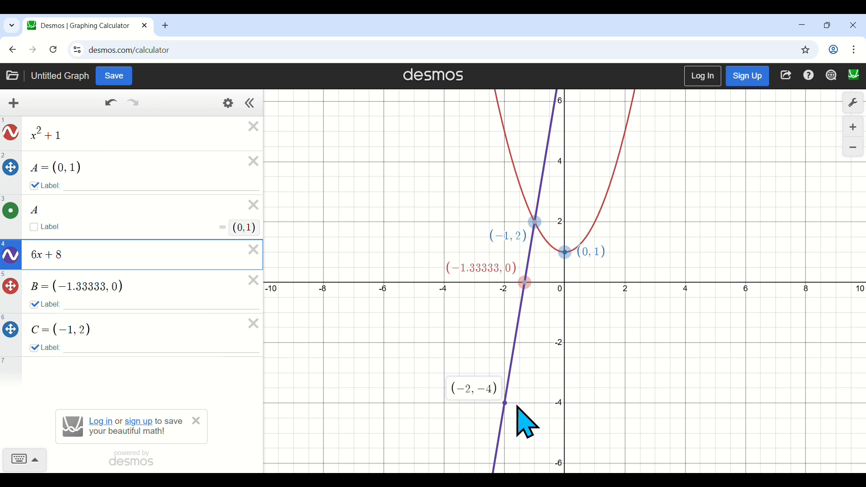
left_click_drag(517, 408, 518, 407)
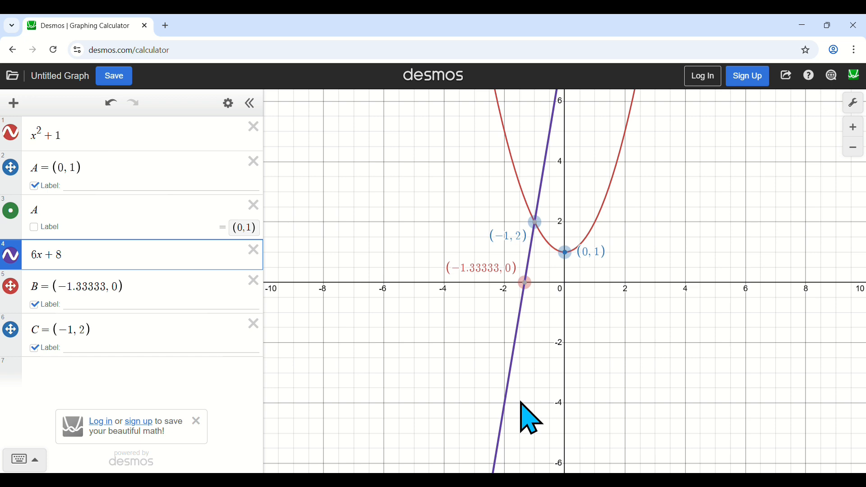